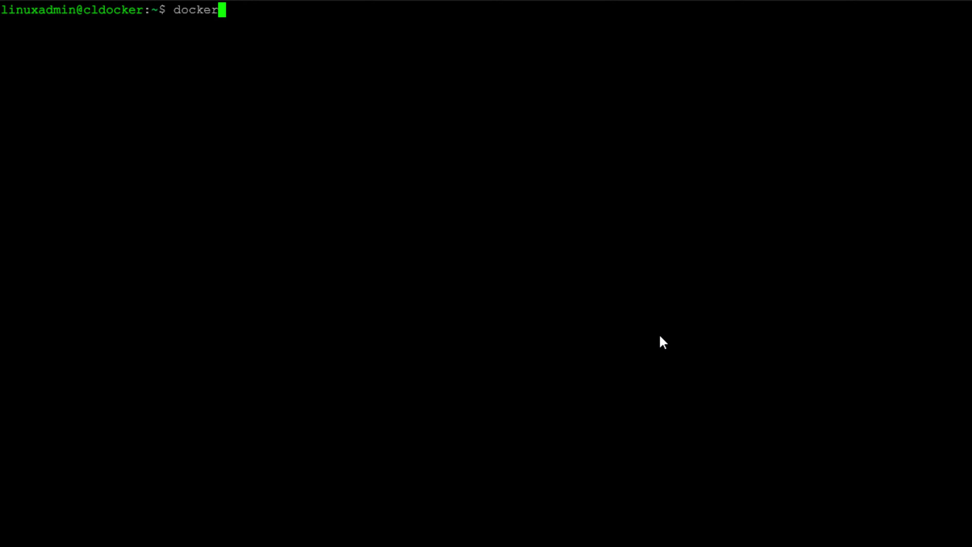
# - Run docker ps to list the running containers, then docker inspect arpwatch
pyautogui.press('Return')
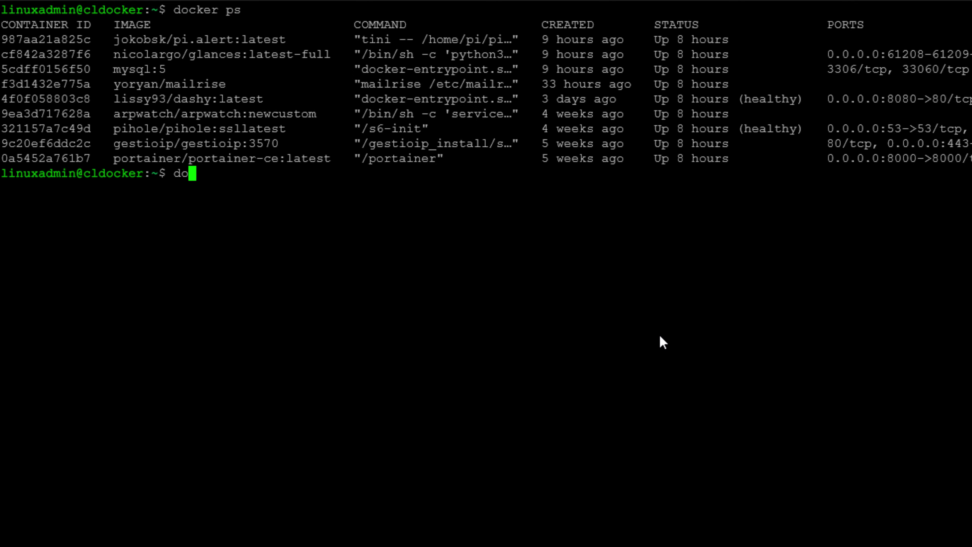
pyautogui.write('dok')
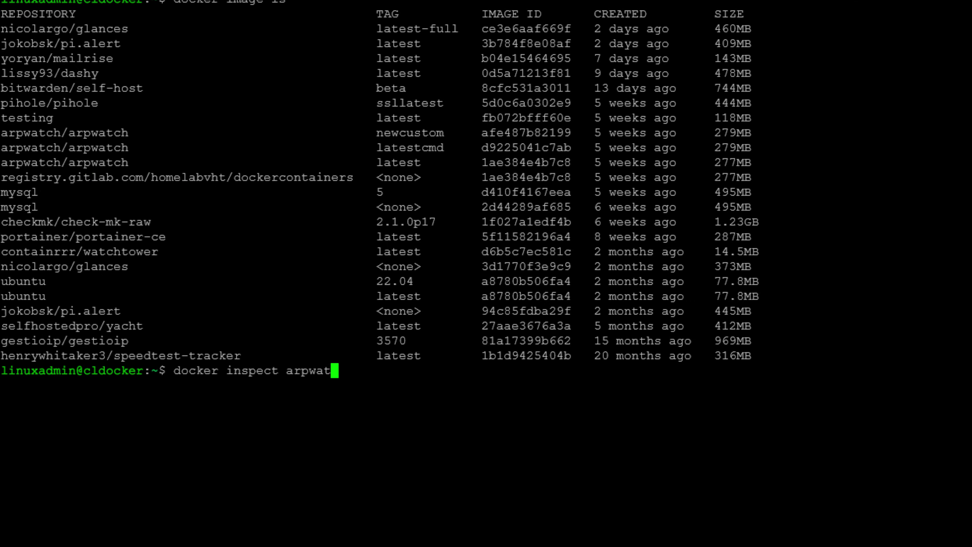
pyautogui.write('ch')
pyautogui.press('Return')
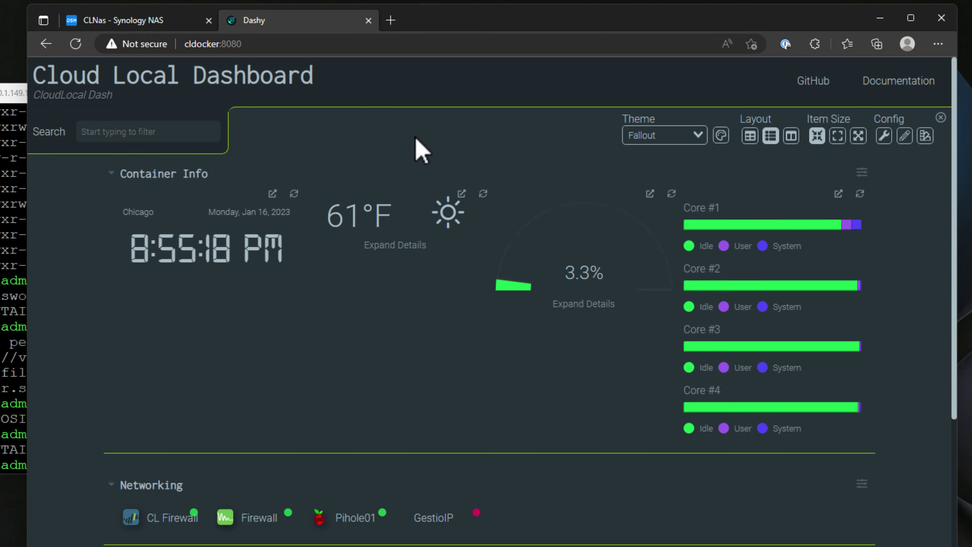
pyautogui.scroll(-2, 434, 136)
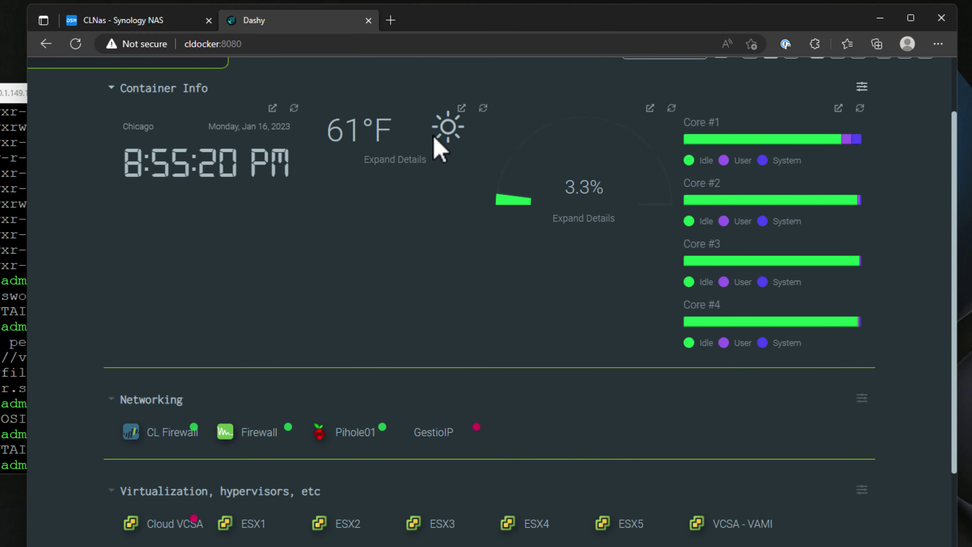
pyautogui.scroll(-2, 433, 135)
pyautogui.scroll(-2, 440, 149)
pyautogui.scroll(-2, 439, 148)
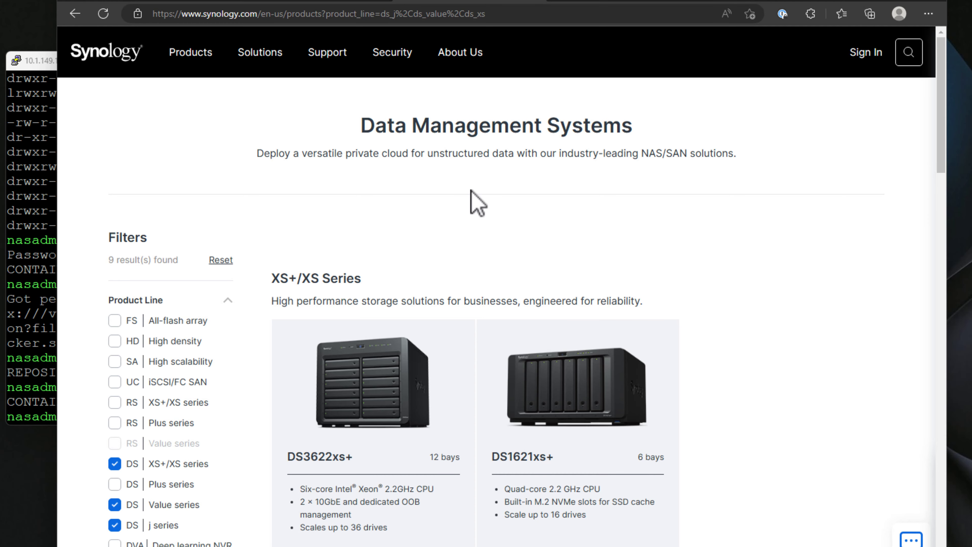
pyautogui.scroll(-2, 471, 192)
pyautogui.scroll(-3, 472, 191)
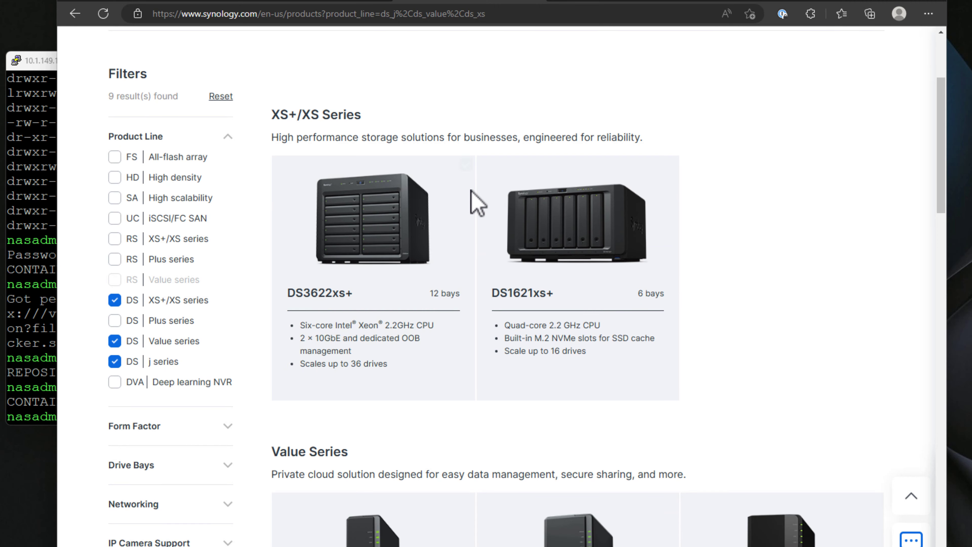
pyautogui.scroll(-8, 478, 203)
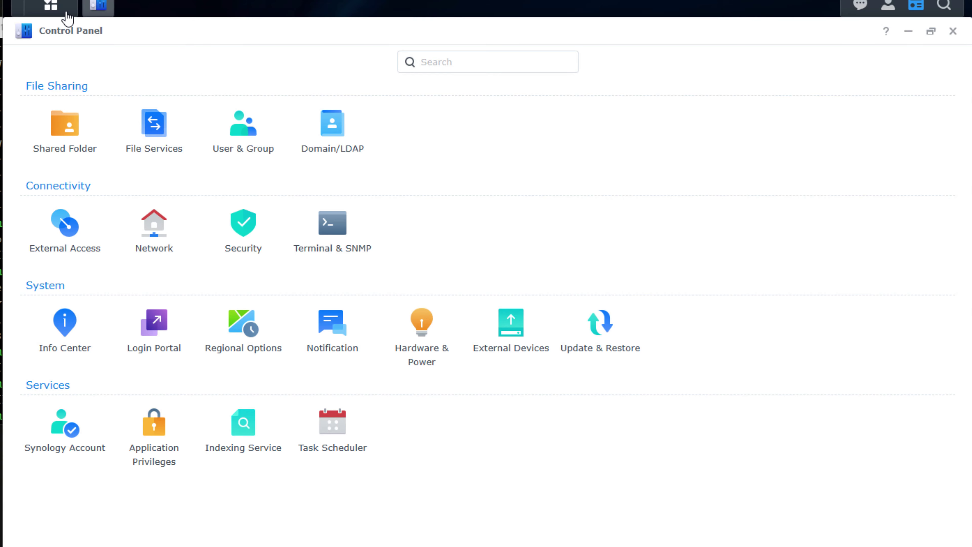
# - Launch Security Advisor from the DSM main menu
pyautogui.click(52, 9)
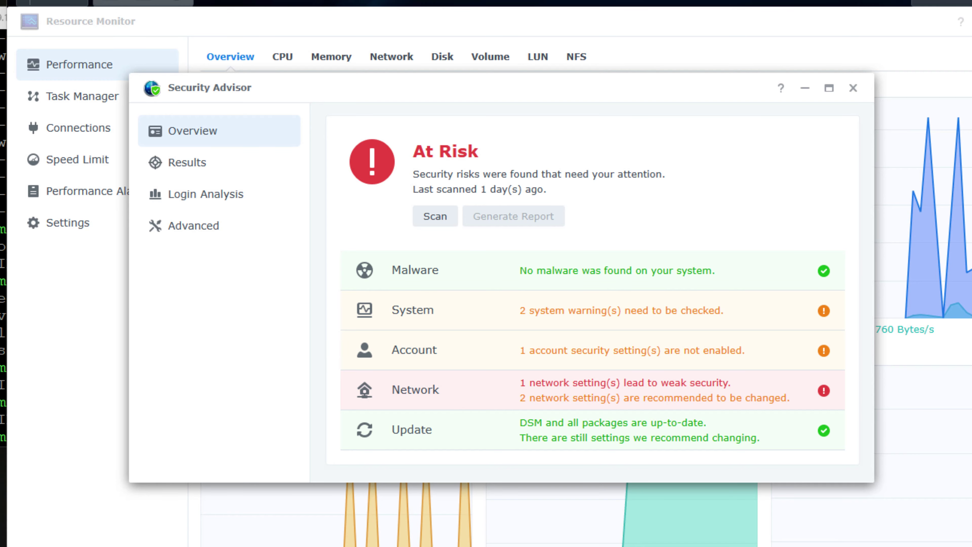
pyautogui.click(191, 172)
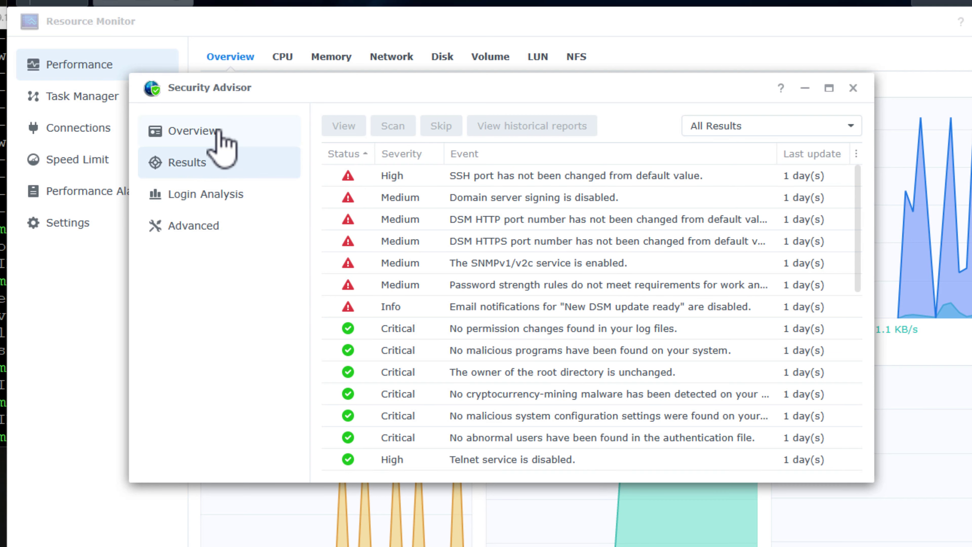
pyautogui.click(214, 140)
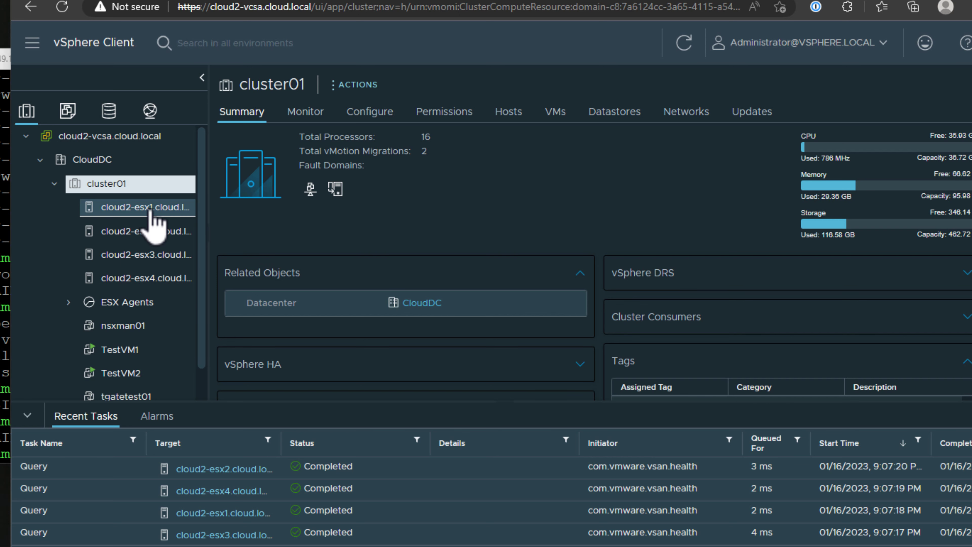
pyautogui.click(161, 207)
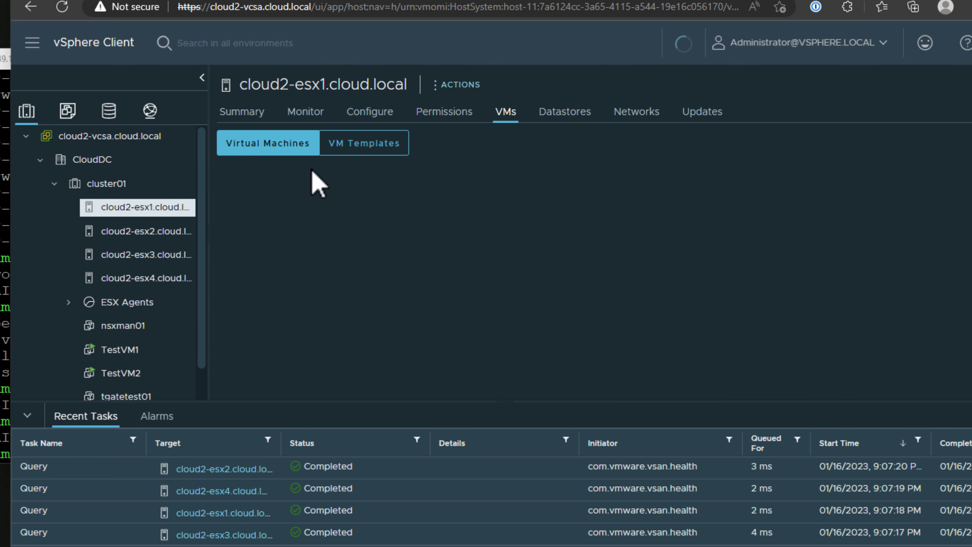
# - Show cloud2-esx1's Summary, then its Monitor advanced performance charts
pyautogui.click(242, 115)
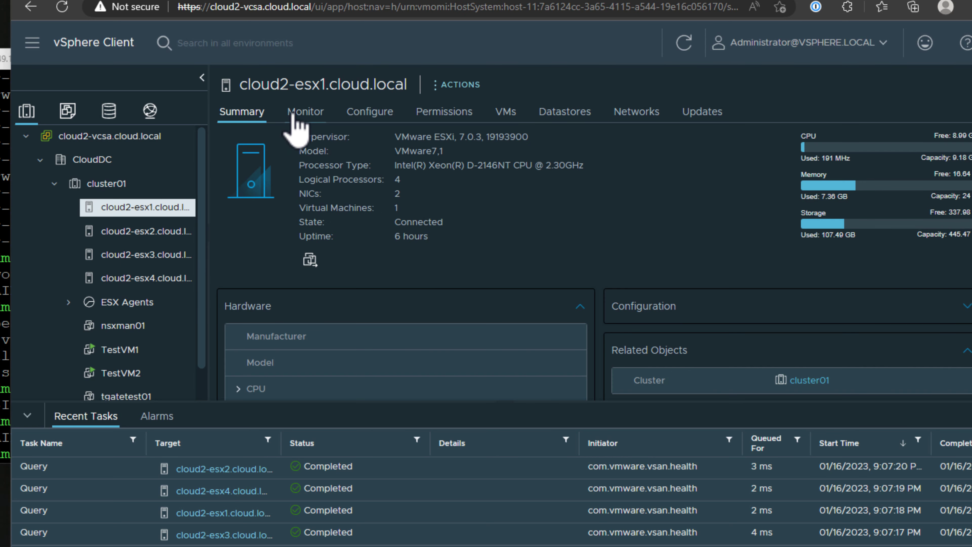
pyautogui.click(296, 117)
pyautogui.click(270, 245)
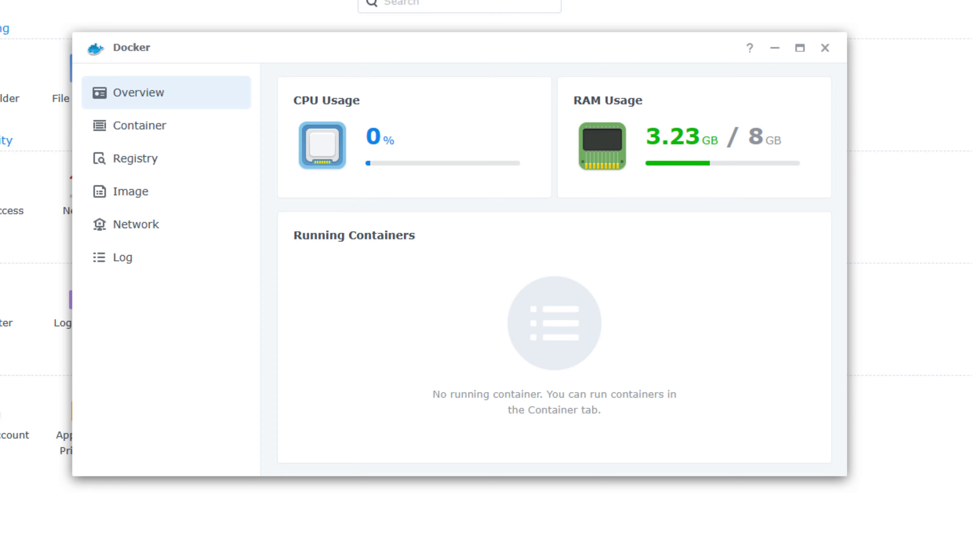
# - Search the Docker registry for 'jellyfin' from Container > Create > Go to Registry
pyautogui.click(128, 127)
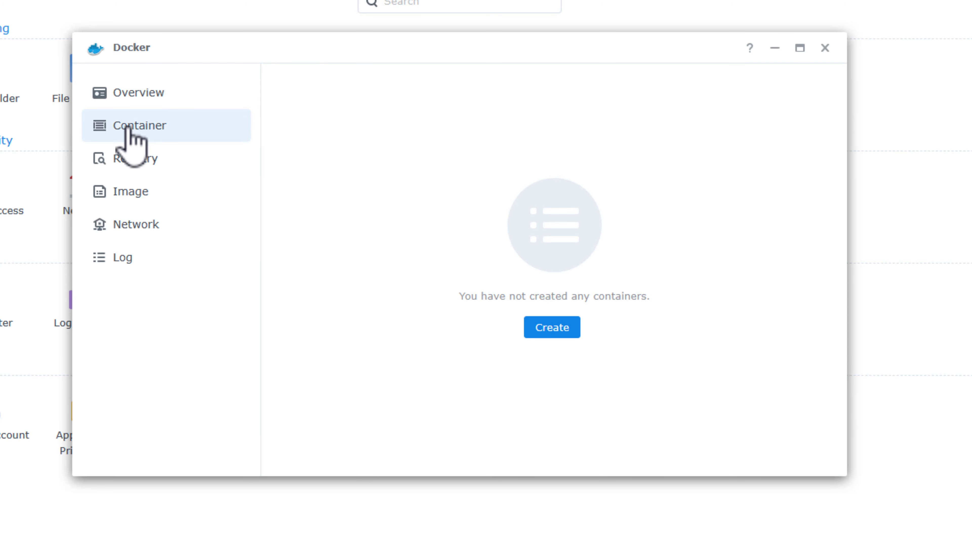
pyautogui.click(535, 331)
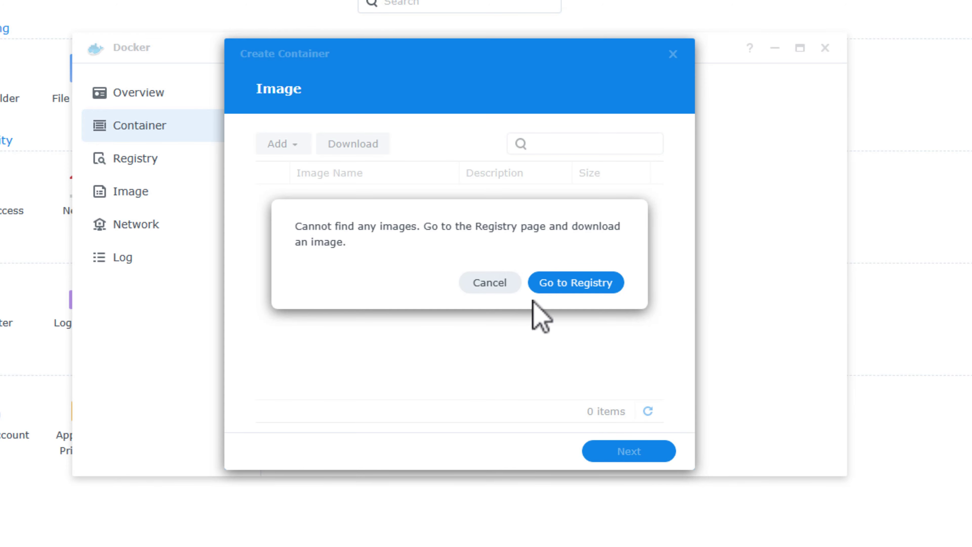
pyautogui.click(573, 291)
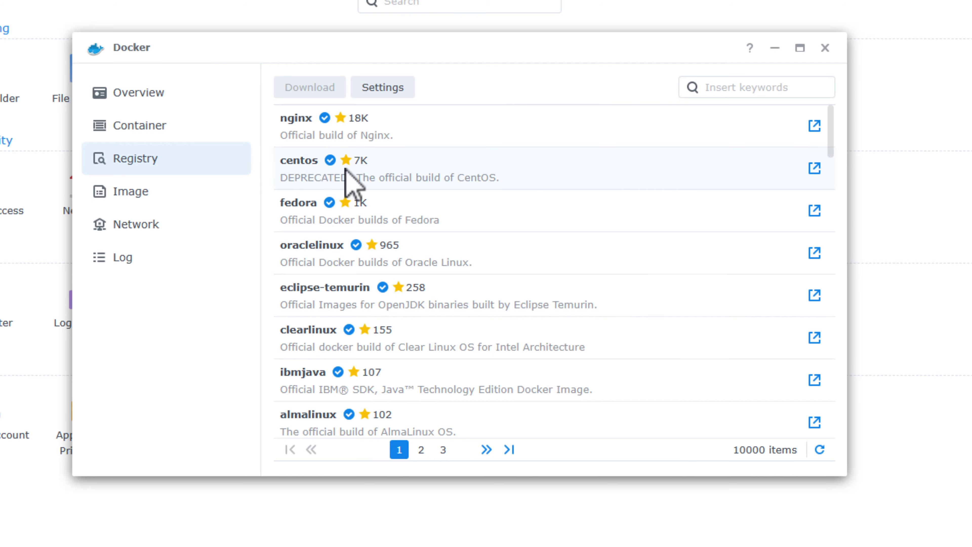
pyautogui.click(730, 87)
pyautogui.write('jellyfin')
pyautogui.press('Return')
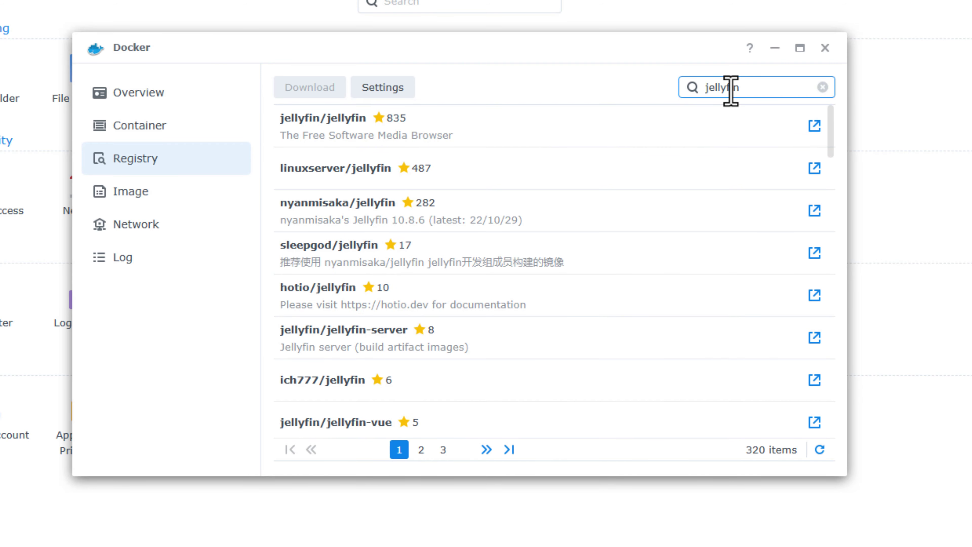
pyautogui.scroll(-5, 421, 421)
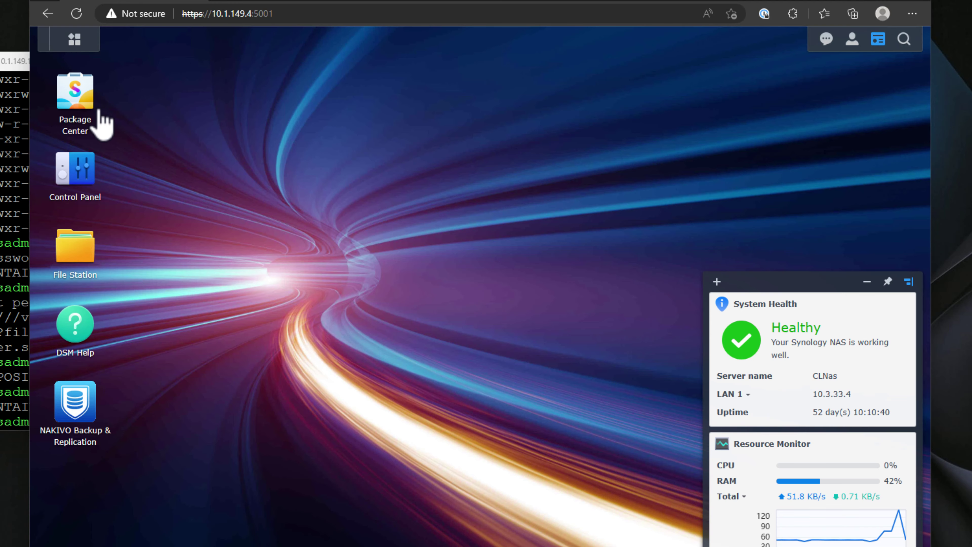
# - Open Package Center and focus its package search box
pyautogui.click(78, 116)
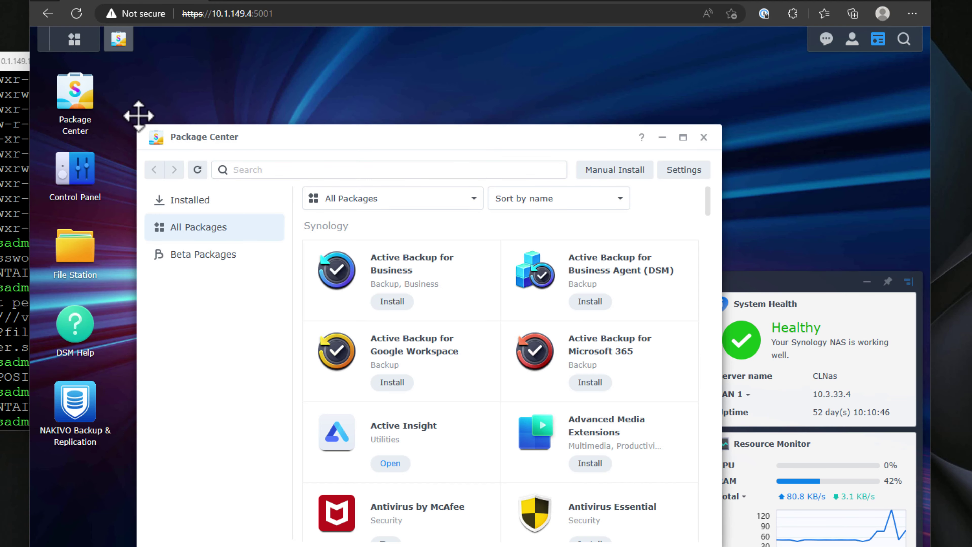
pyautogui.click(284, 170)
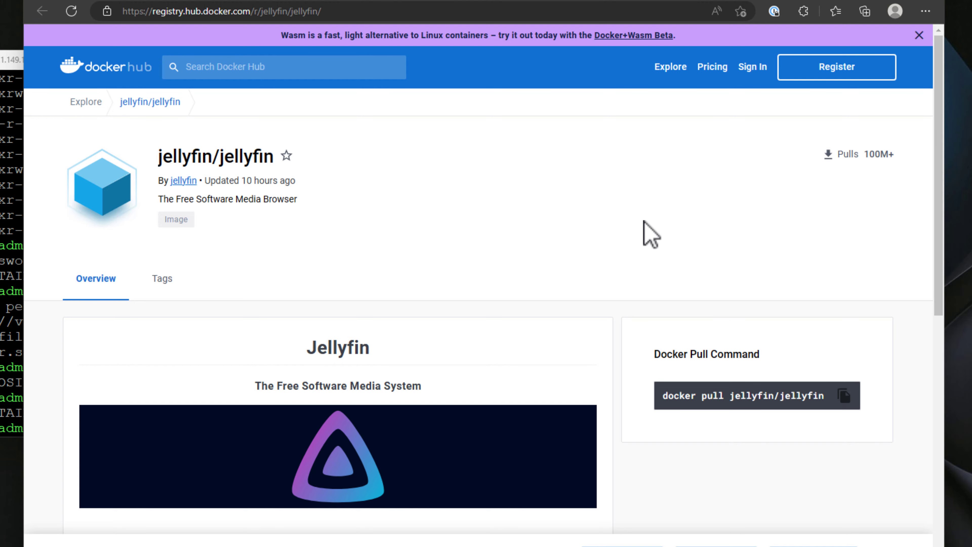
# - Select the 'docker pull jellyfin/jellyfin' command on the jellyfin/jellyfin page, then enter jellyfin
pyautogui.scroll(-2, 650, 234)
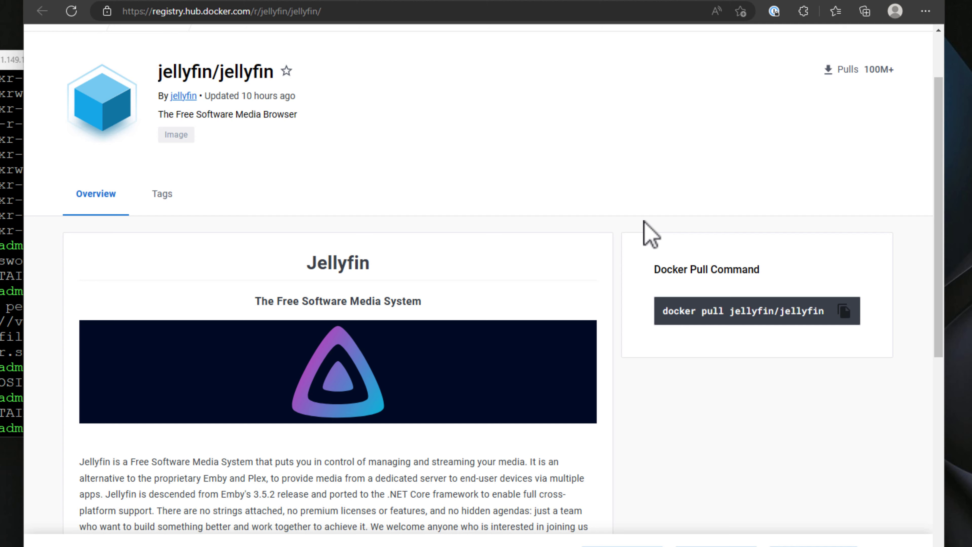
pyautogui.scroll(-1, 449, 294)
pyautogui.scroll(-4, 449, 294)
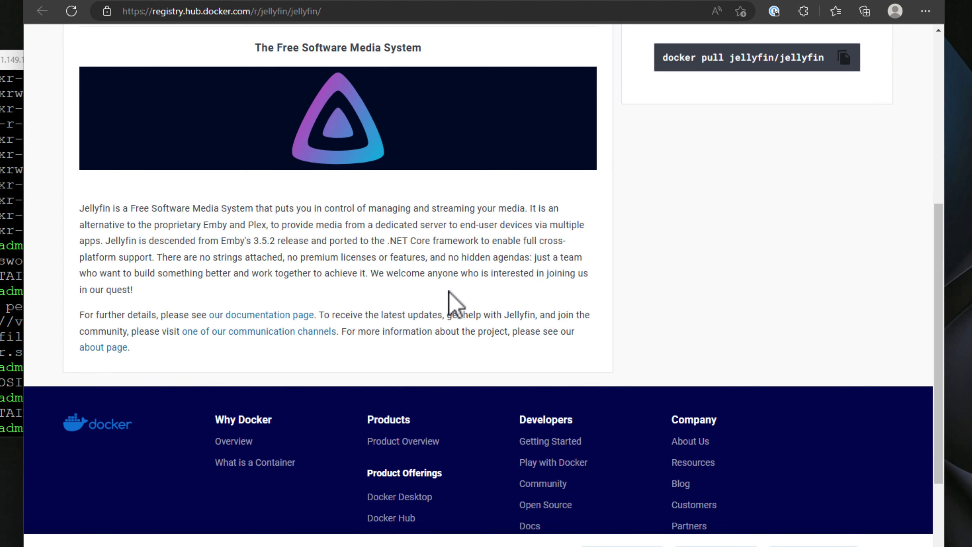
pyautogui.scroll(3, 450, 293)
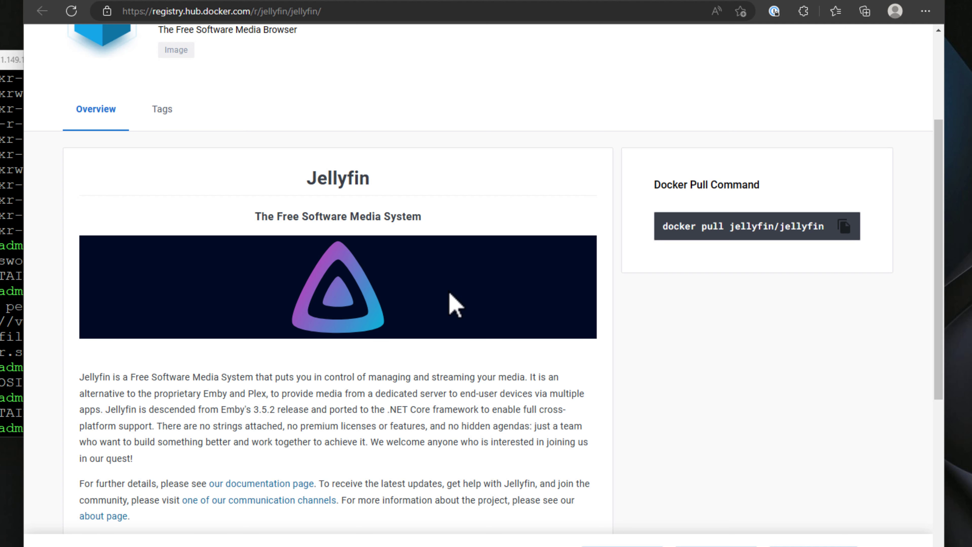
pyautogui.scroll(-2, 450, 294)
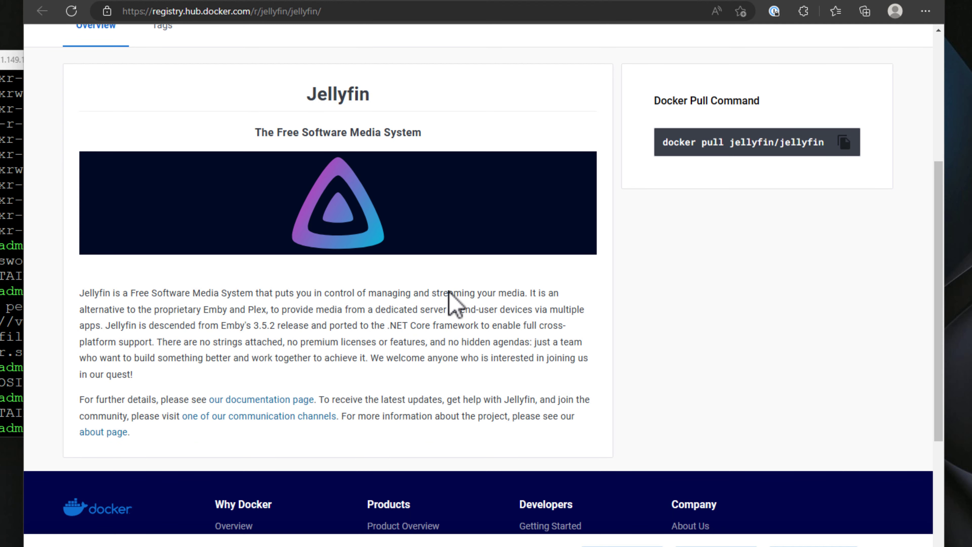
pyautogui.scroll(-2, 451, 291)
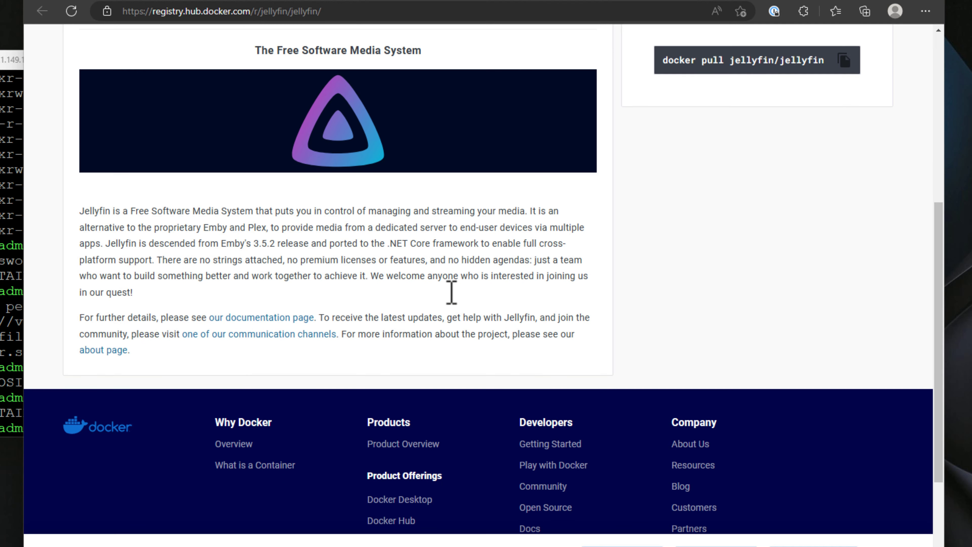
pyautogui.scroll(2, 452, 292)
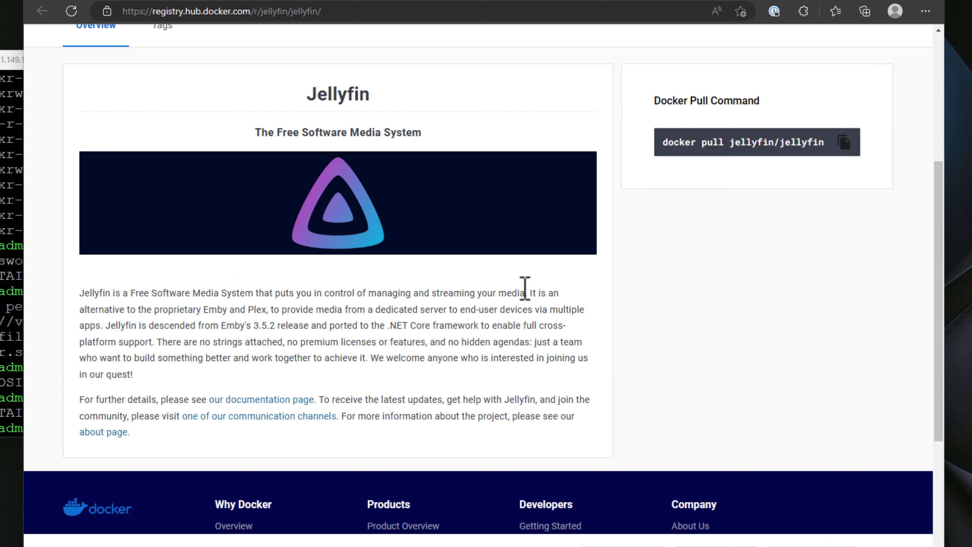
pyautogui.moveTo(690, 153); pyautogui.dragTo(800, 156)
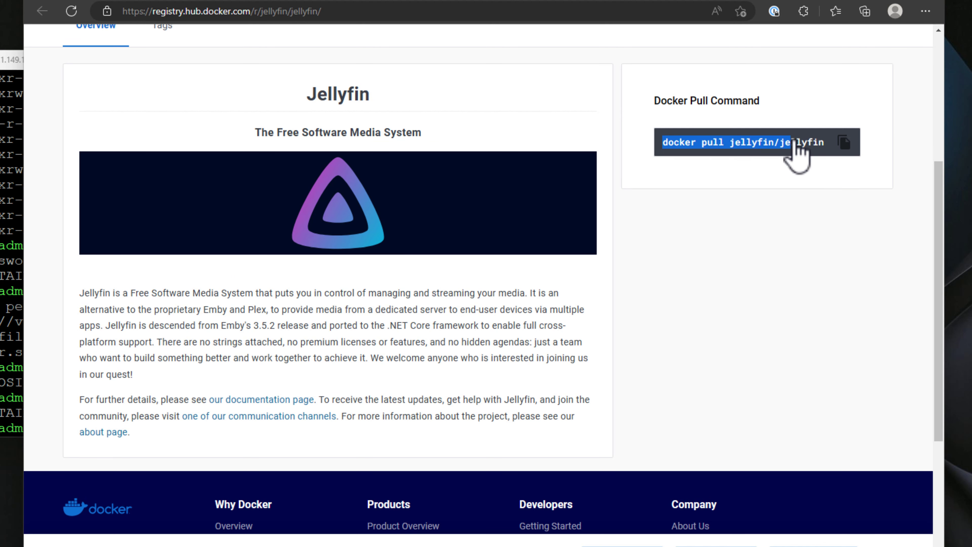
pyautogui.write('jell')
pyautogui.write('yfin')
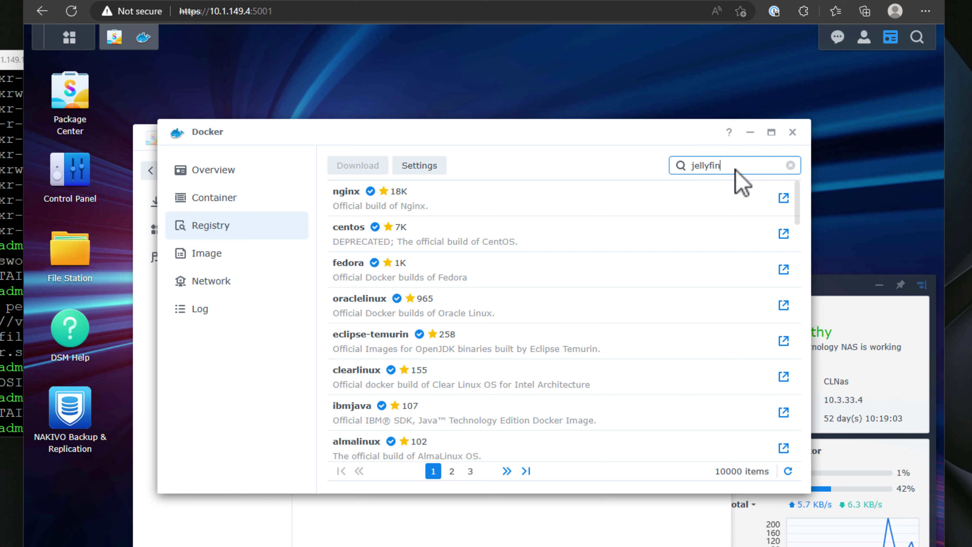
# - Run the registry search for jellyfin, returning 320 images
pyautogui.press('Return')
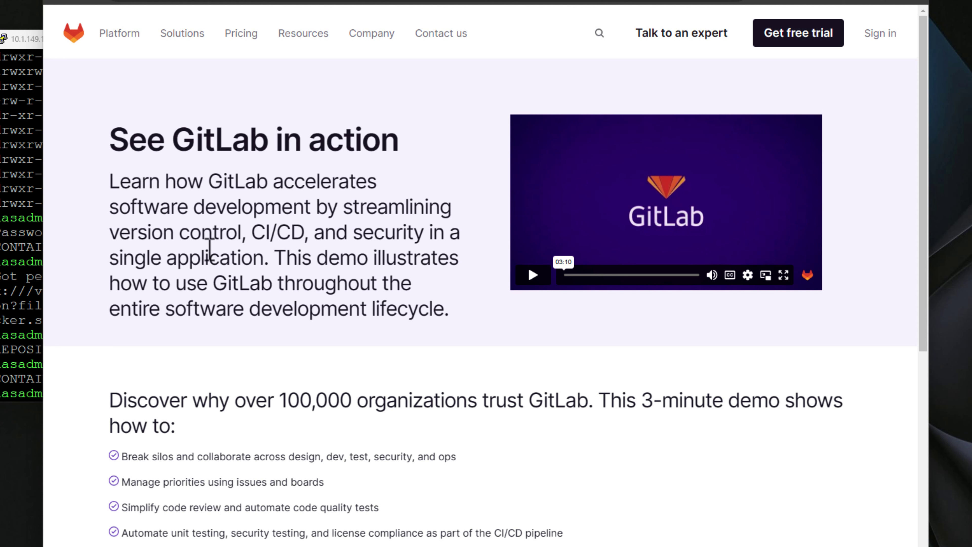
# - Select the term CI/CD in the GitLab demo page's intro paragraph
pyautogui.scroll(-2, 210, 249)
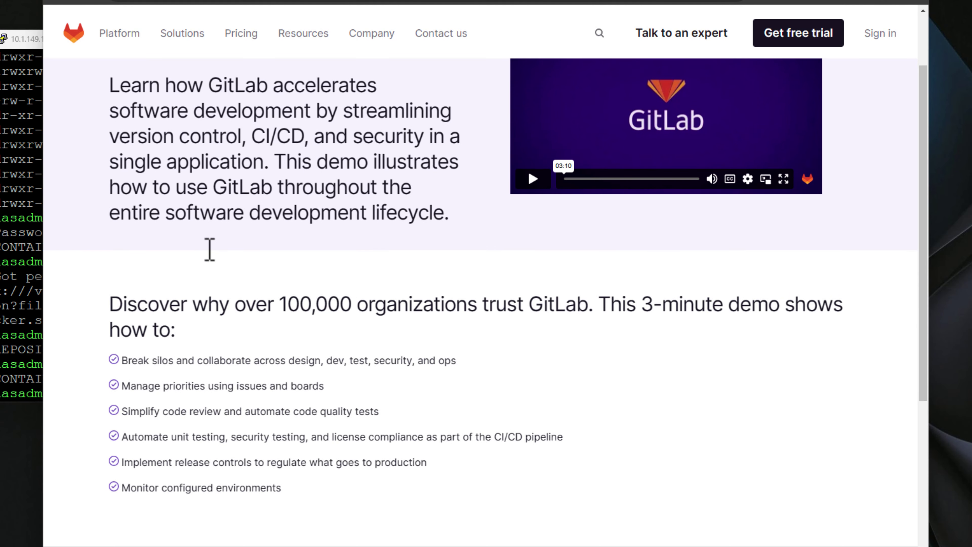
pyautogui.scroll(-2, 184, 288)
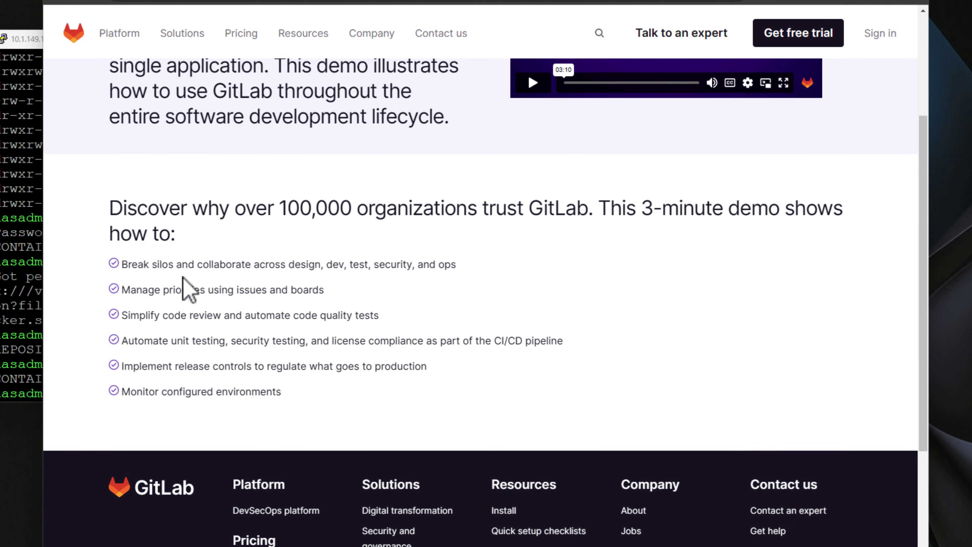
pyautogui.scroll(4, 184, 283)
pyautogui.moveTo(252, 232); pyautogui.dragTo(310, 237)
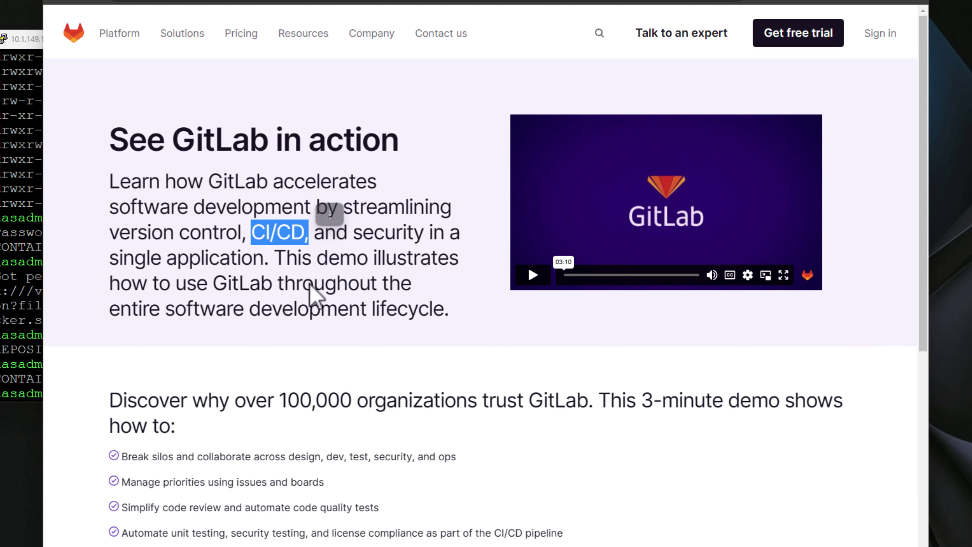